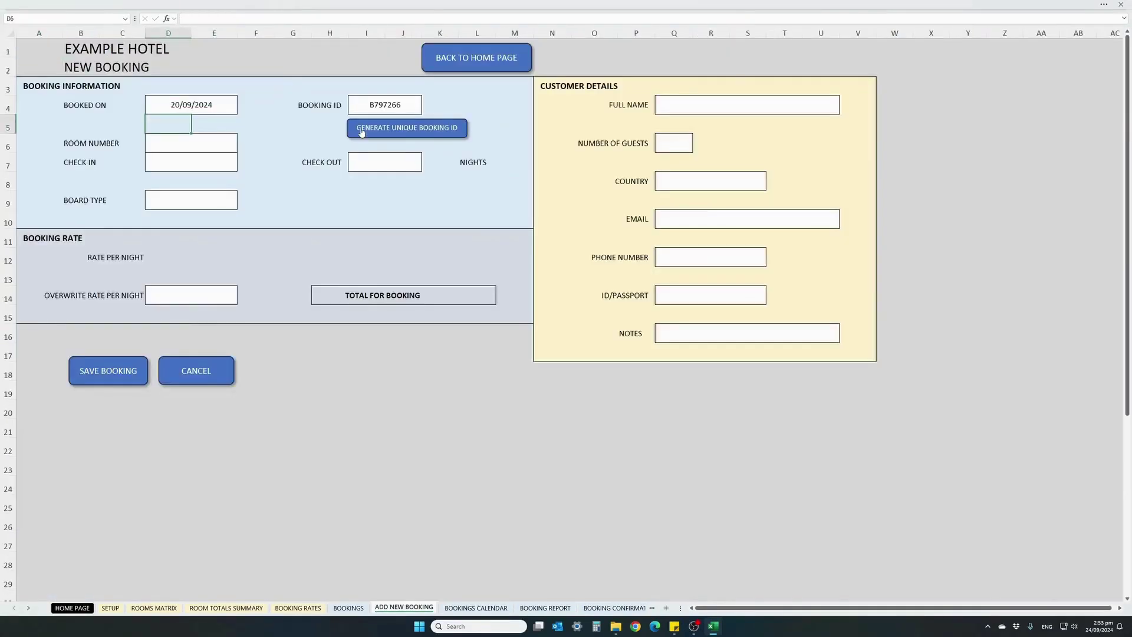
Step: Choose room 303 with BED&BREAKFAST board for the 23/09/2024–03/10/2024 stay
{"action": "left_click", "coordinate": [189, 147]}
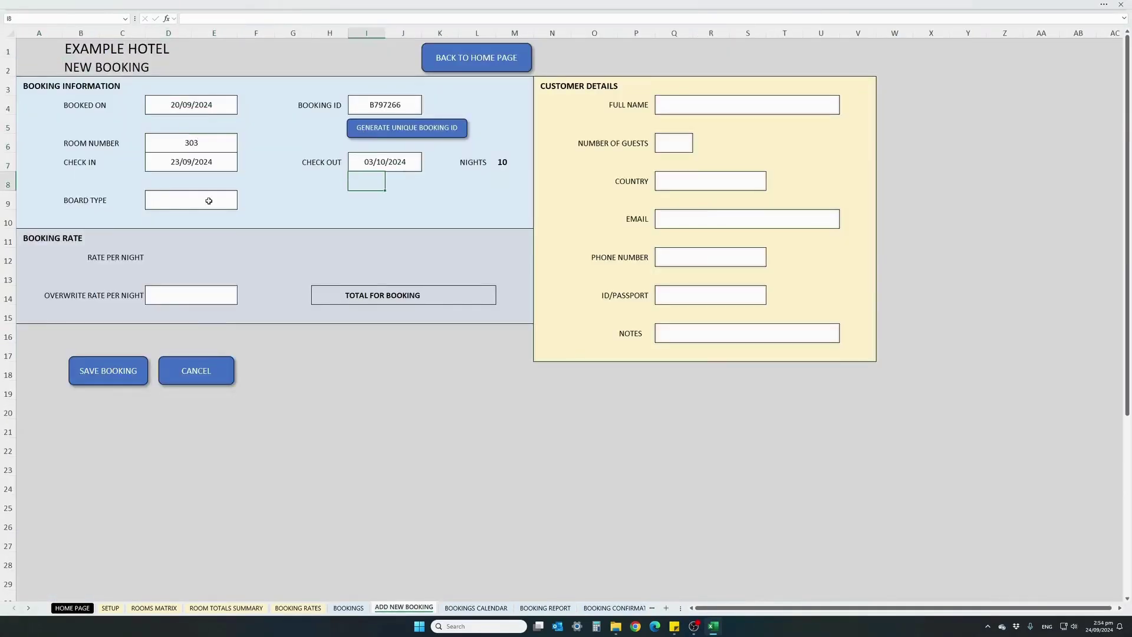
{"action": "left_click", "coordinate": [209, 201]}
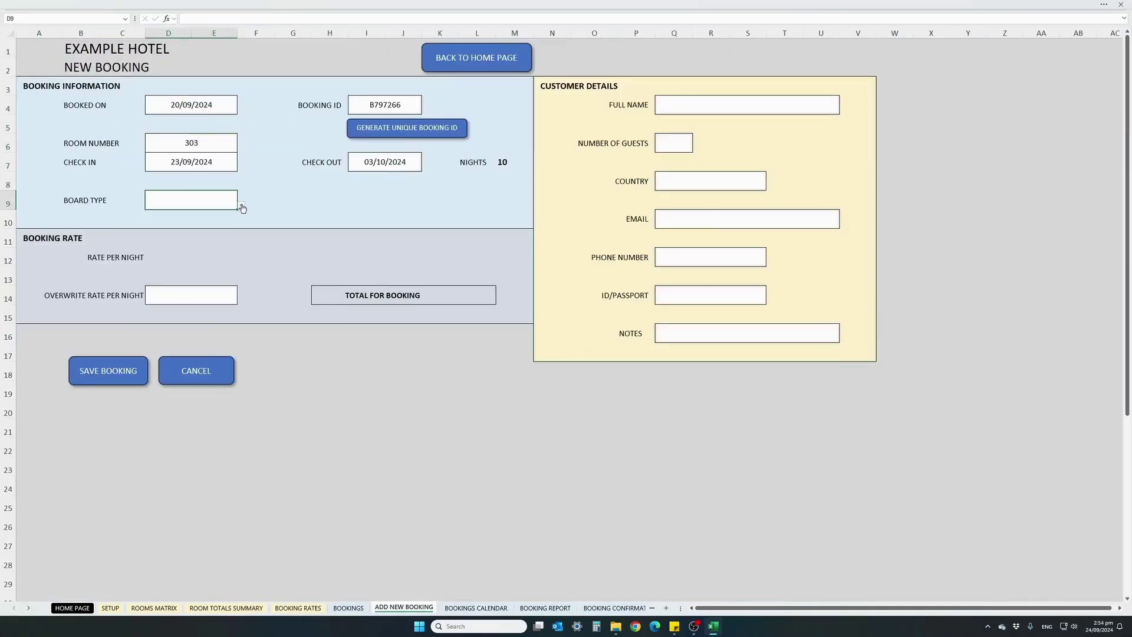
{"action": "left_click", "coordinate": [243, 209]}
{"action": "left_click", "coordinate": [178, 216]}
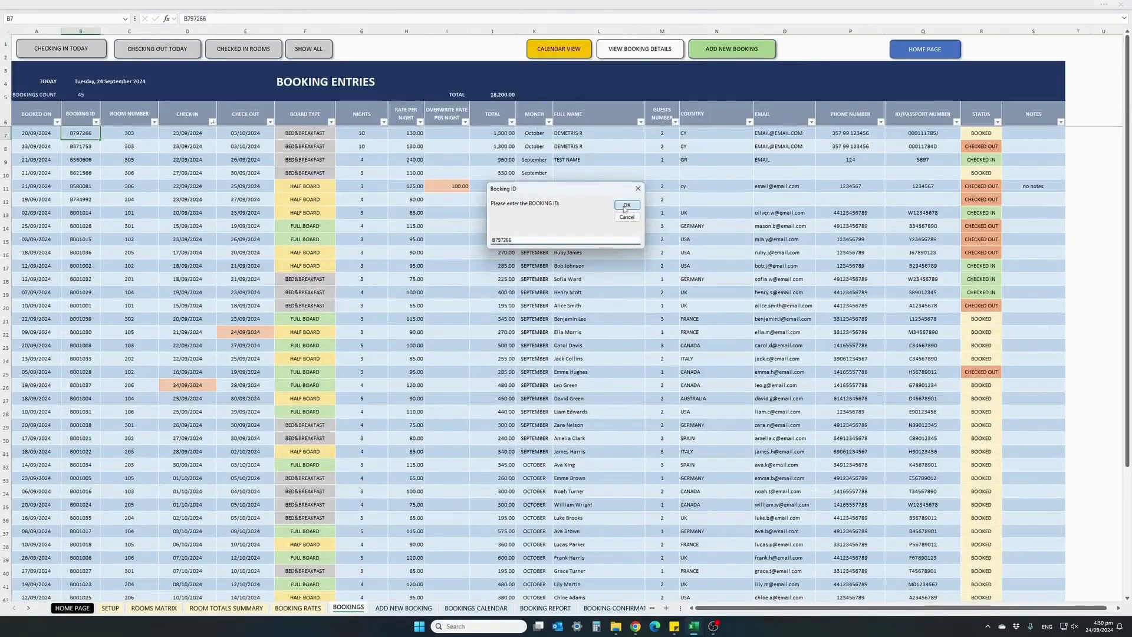
Step: Close the booking report messages and check in booking B797266
{"action": "left_click", "coordinate": [626, 205]}
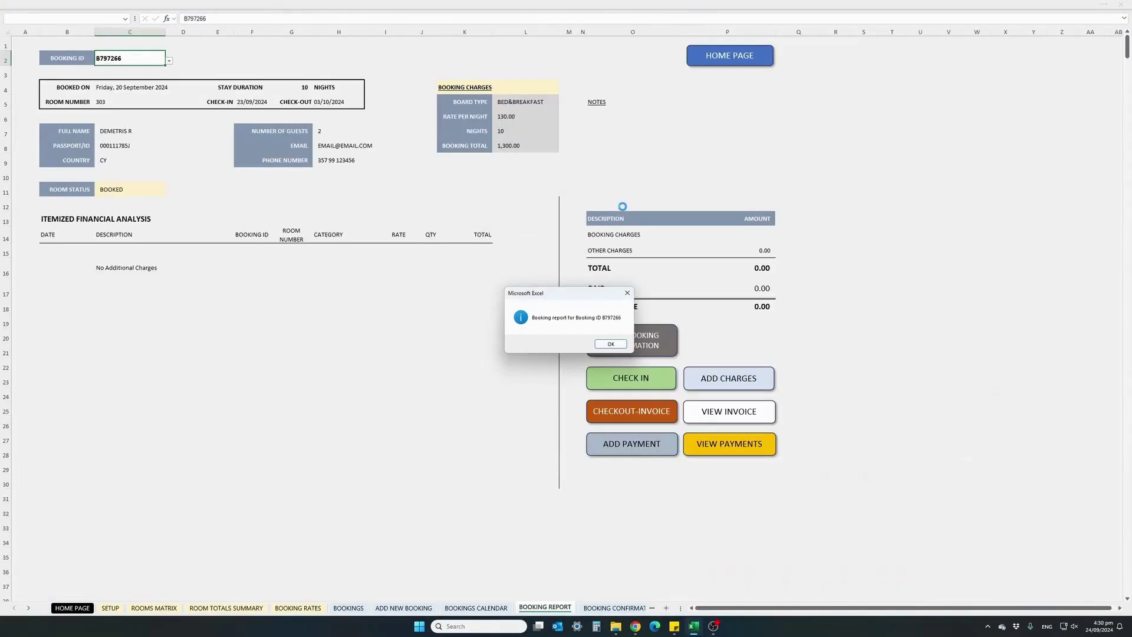
{"action": "left_click", "coordinate": [610, 343]}
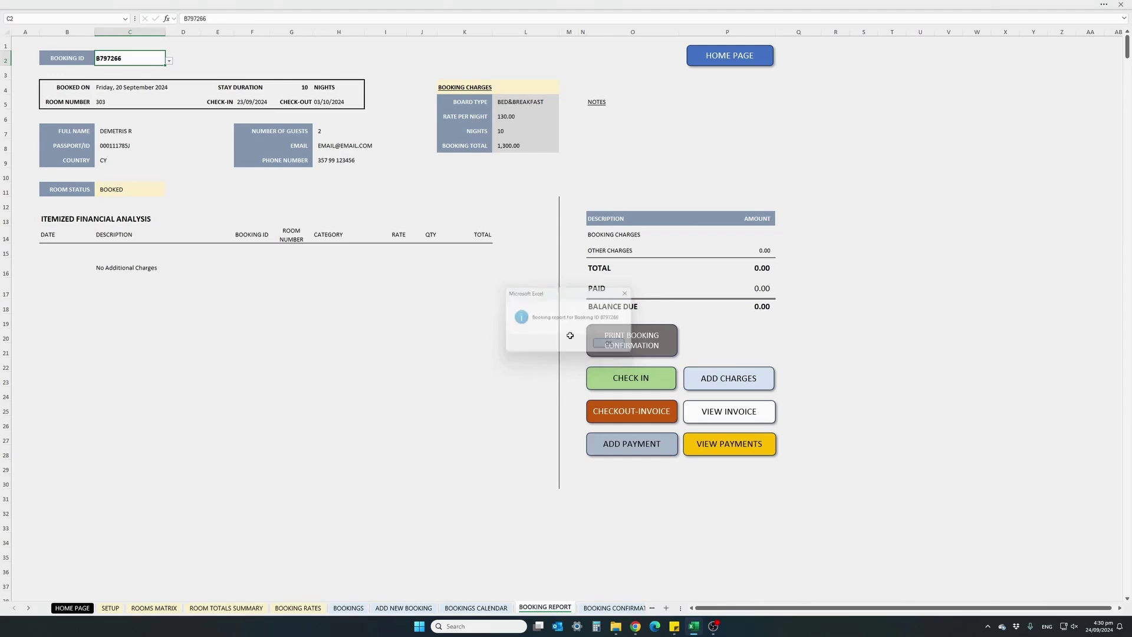
{"action": "left_click", "coordinate": [620, 383]}
Step: Add a 50.00 bar drinks charge to booking B797266
{"action": "left_click", "coordinate": [602, 340]}
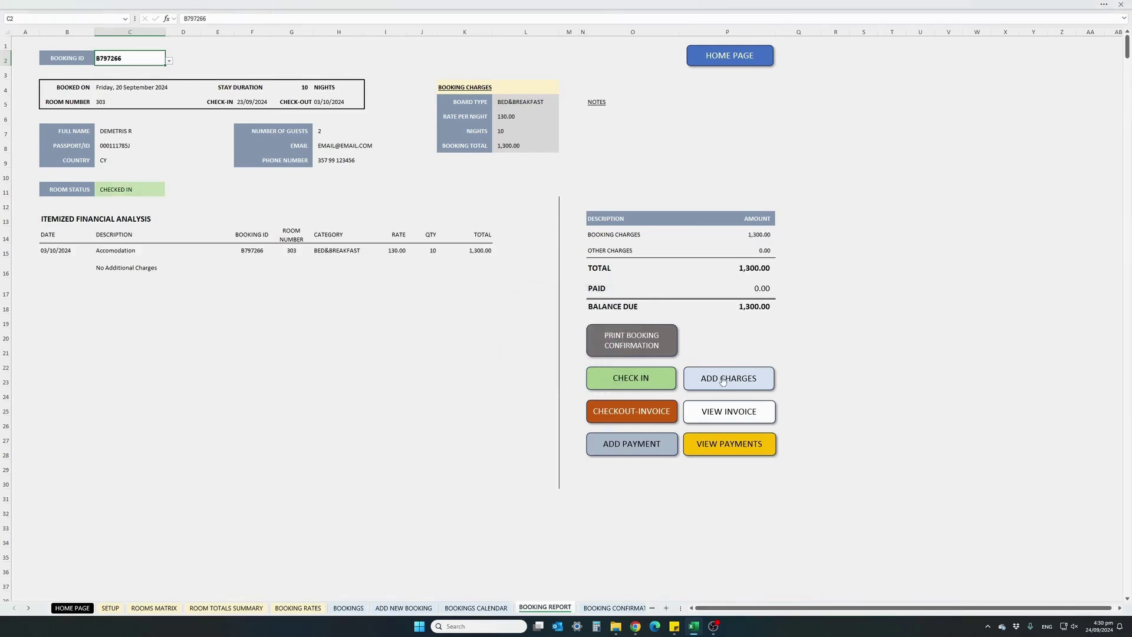
{"action": "left_click", "coordinate": [720, 378]}
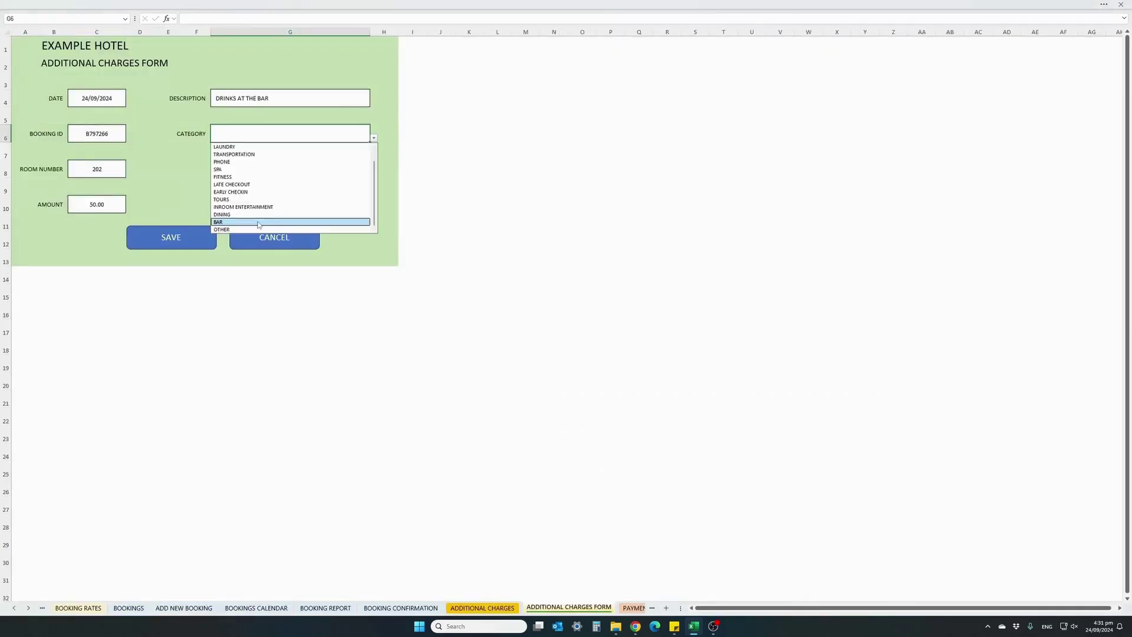
{"action": "left_click", "coordinate": [179, 237]}
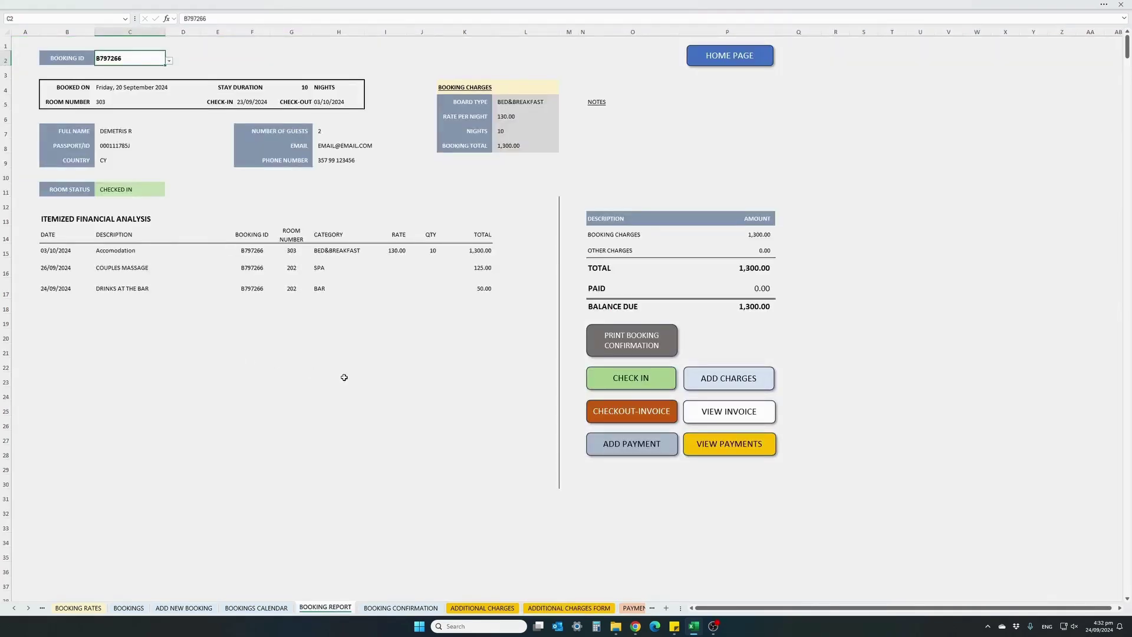
Step: Check the guest out and view invoice 2400009 showing 1,300.00 due
{"action": "left_click", "coordinate": [607, 412]}
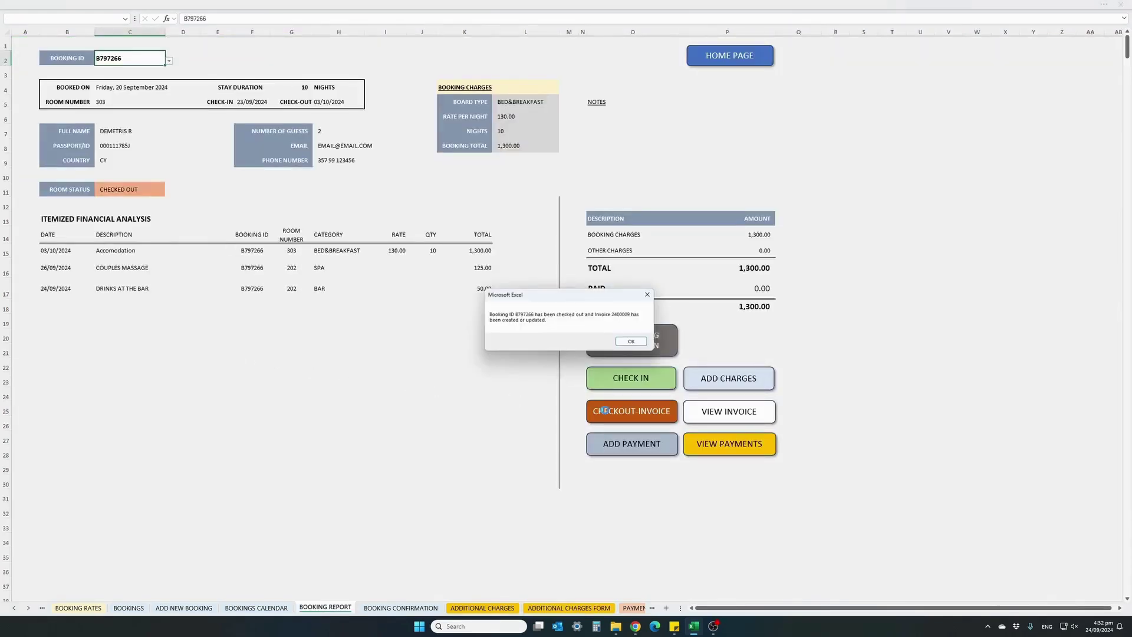
{"action": "left_click", "coordinate": [632, 342]}
{"action": "left_click", "coordinate": [729, 411]}
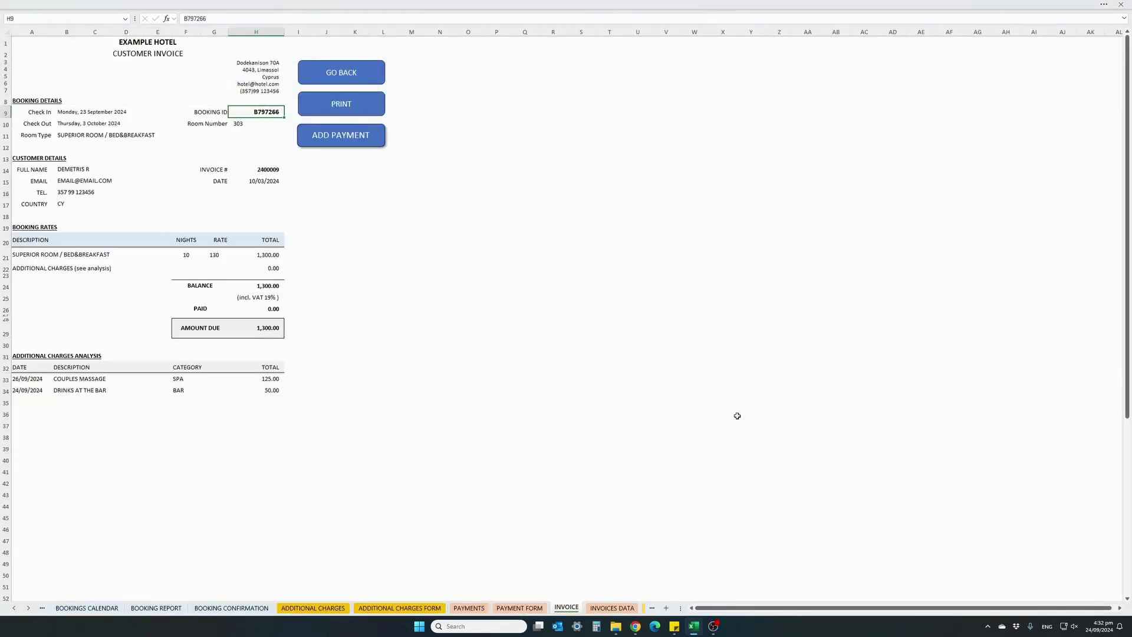
{"action": "left_click", "coordinate": [336, 138]}
{"action": "left_click", "coordinate": [305, 248]}
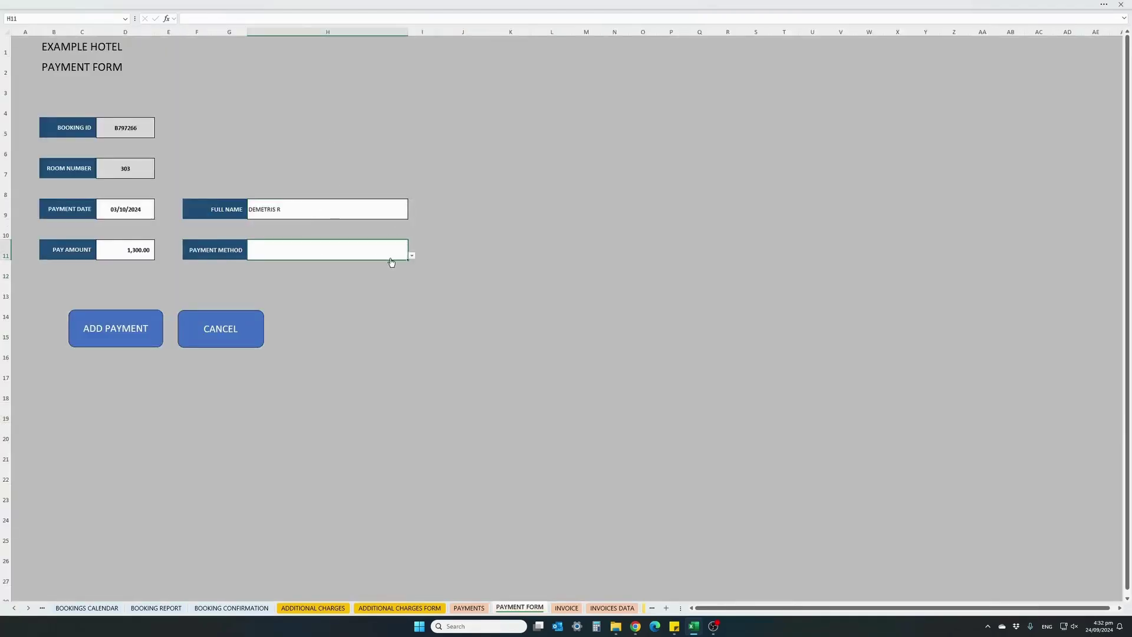
{"action": "left_click", "coordinate": [410, 257]}
{"action": "left_click", "coordinate": [305, 265]}
{"action": "left_click", "coordinate": [118, 329]}
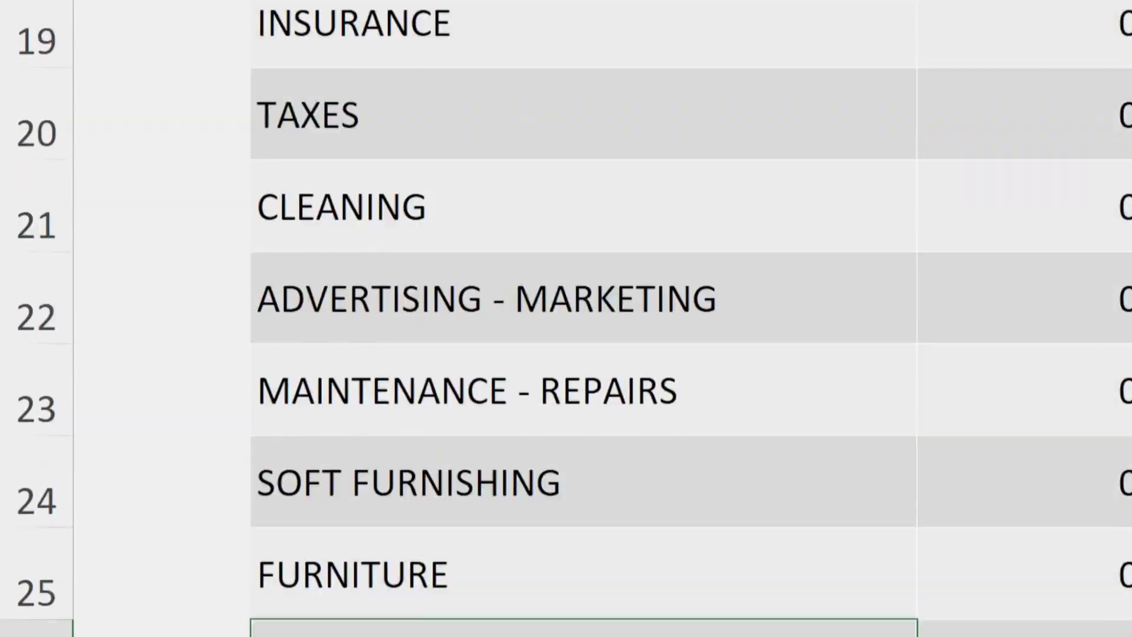
{"action": "key", "text": "Down"}
{"action": "key", "text": "Down"}
{"action": "key", "text": "Down"}
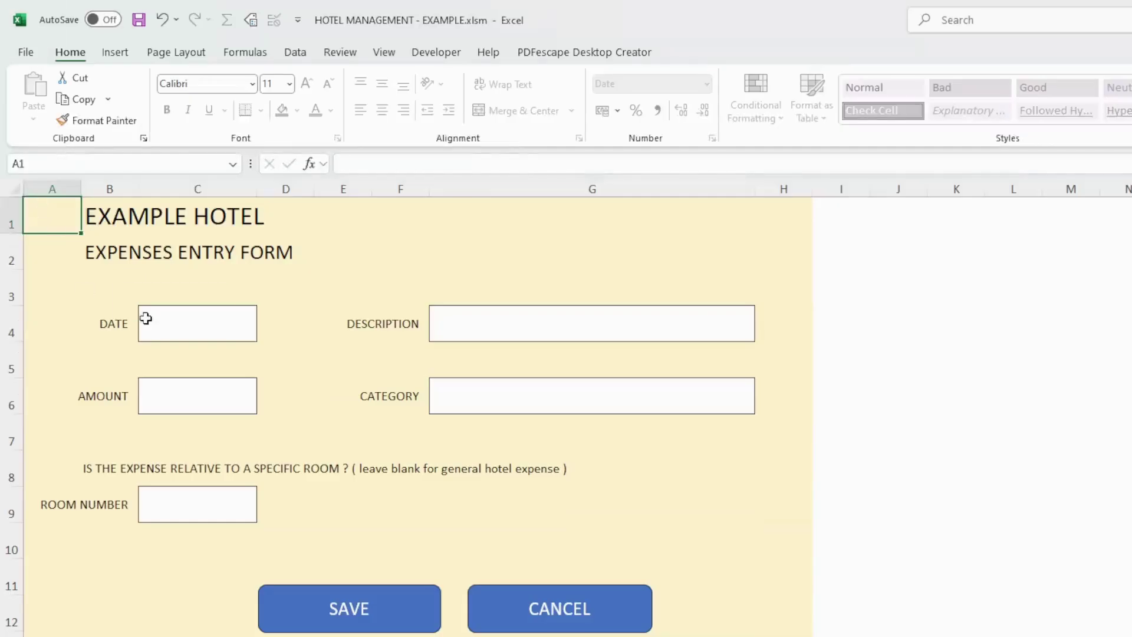
{"action": "type", "text": "20/06/2024"}
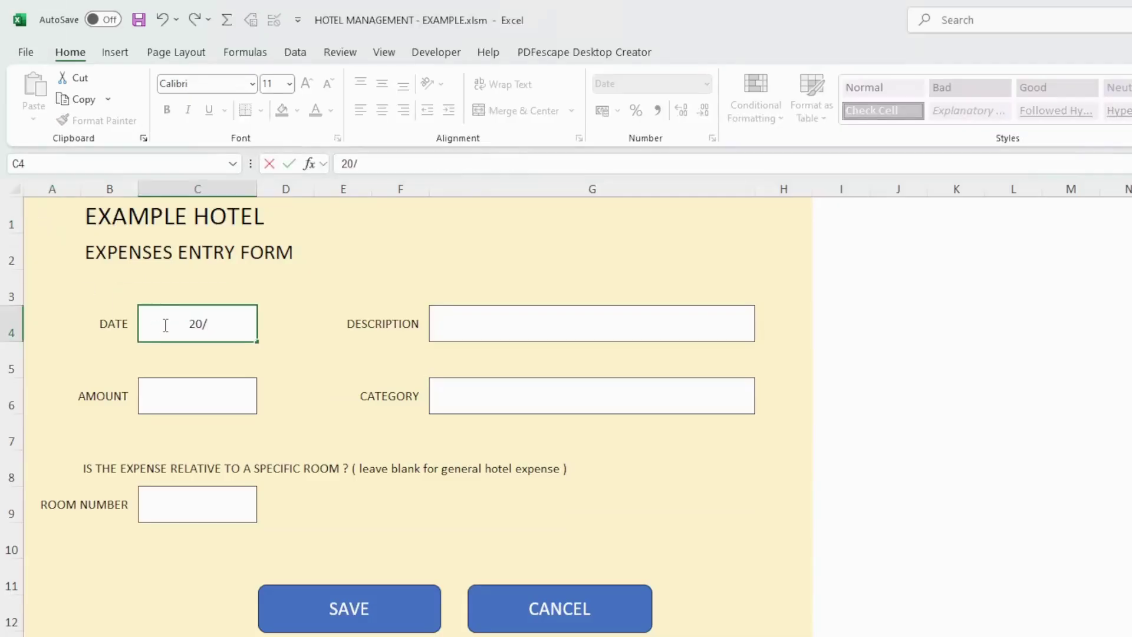
Step: Enter a 500.00 expense dated 20/06/2024 for ten new minibars under MAINTENANCE - REPAIRS
{"action": "key", "text": "Return"}
{"action": "type", "text": "500"}
{"action": "key", "text": "Return"}
{"action": "left_click", "coordinate": [502, 322]}
{"action": "type", "text": "BUY 10 NEW MINIB"}
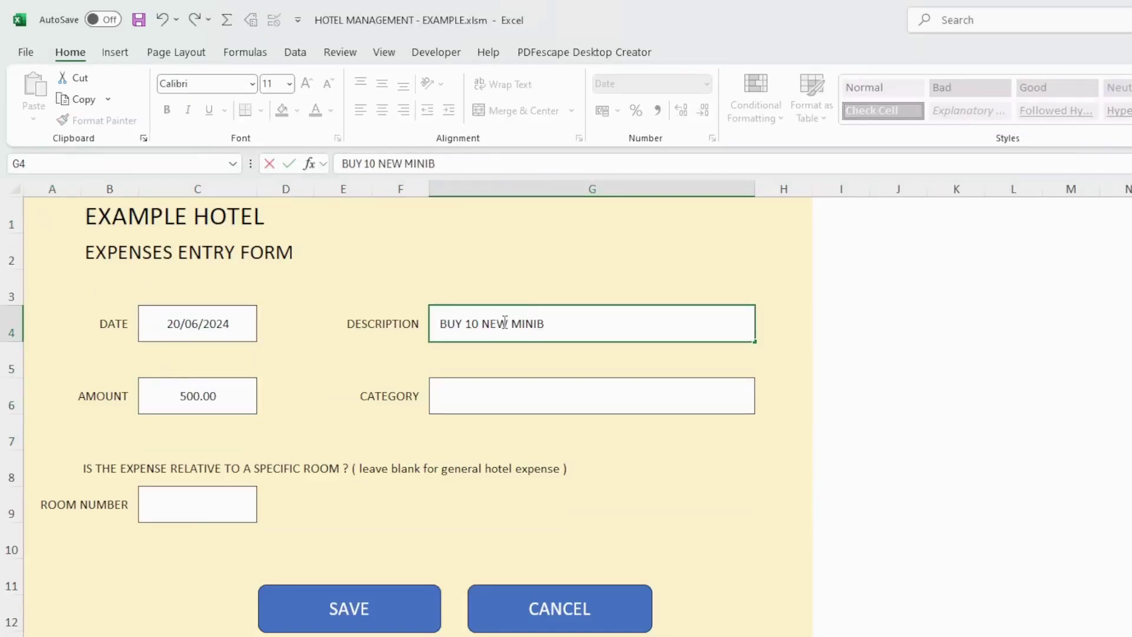
{"action": "type", "text": "ARS"}
{"action": "key", "text": "Return"}
{"action": "left_click", "coordinate": [748, 395]}
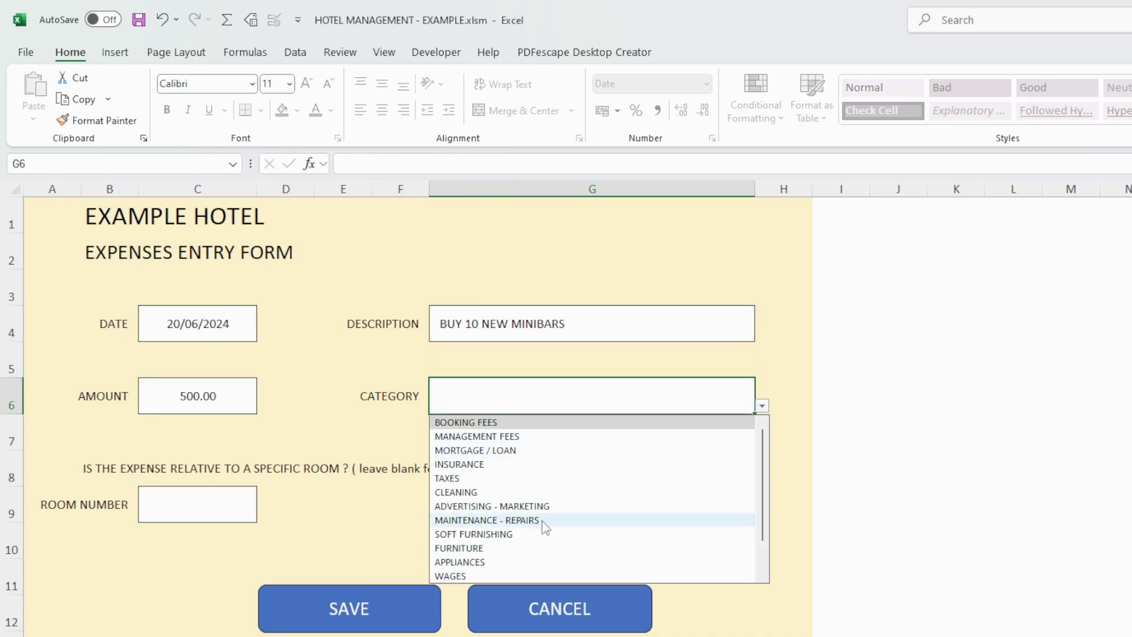
{"action": "left_click", "coordinate": [544, 522]}
{"action": "scroll", "coordinate": [3, 590], "scroll_direction": "down", "scroll_amount": 3}
{"action": "scroll", "coordinate": [3, 590], "scroll_direction": "down", "scroll_amount": 3}
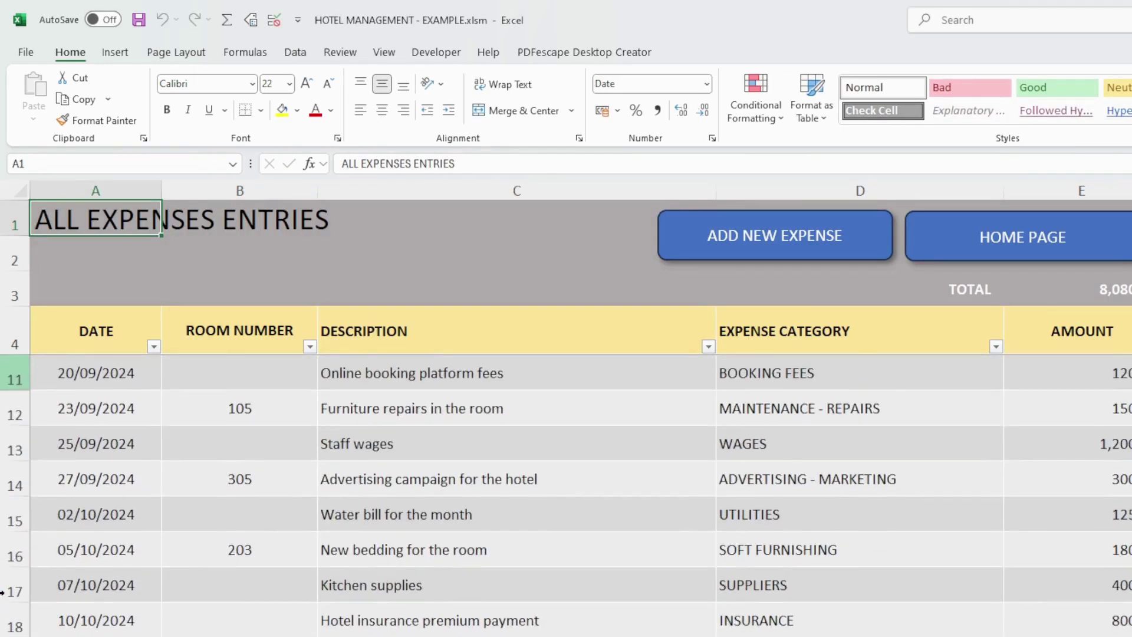
{"action": "scroll", "coordinate": [3, 591], "scroll_direction": "down", "scroll_amount": 3}
{"action": "scroll", "coordinate": [3, 591], "scroll_direction": "down", "scroll_amount": 3}
{"action": "scroll", "coordinate": [3, 590], "scroll_direction": "down", "scroll_amount": 1}
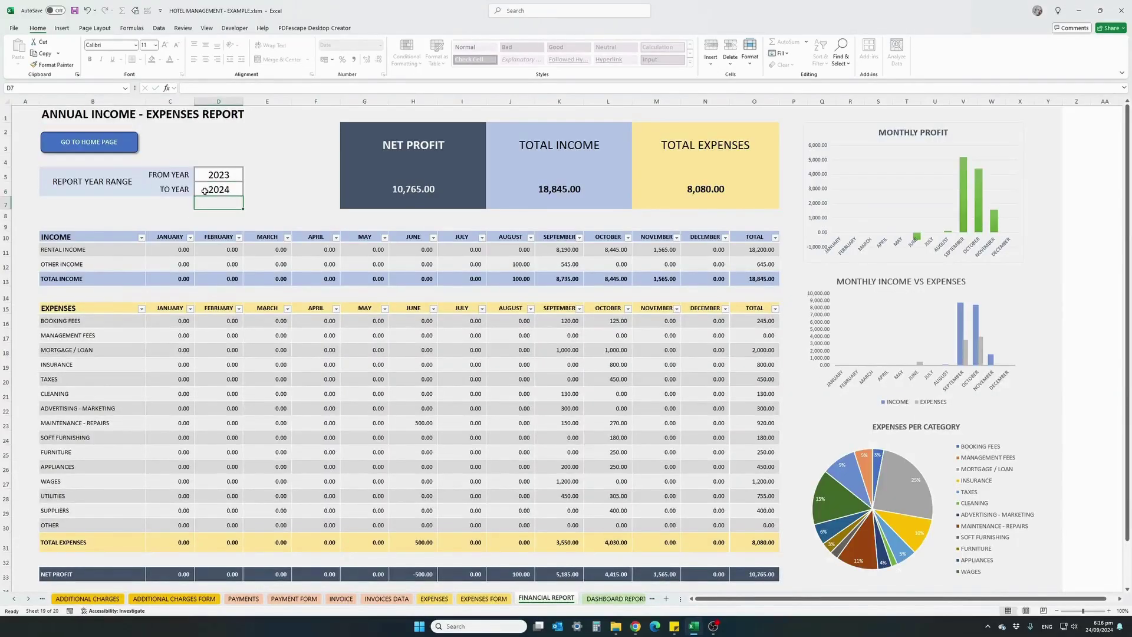
{"action": "scroll", "coordinate": [203, 190], "scroll_direction": "down", "scroll_amount": 3}
{"action": "scroll", "coordinate": [204, 190], "scroll_direction": "down", "scroll_amount": 3}
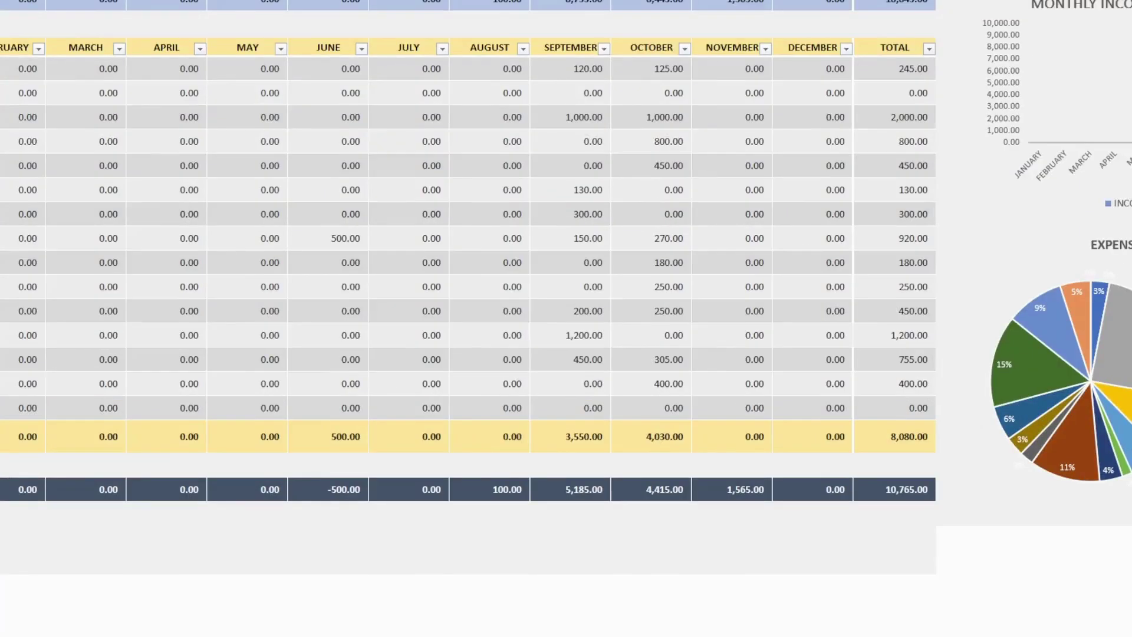